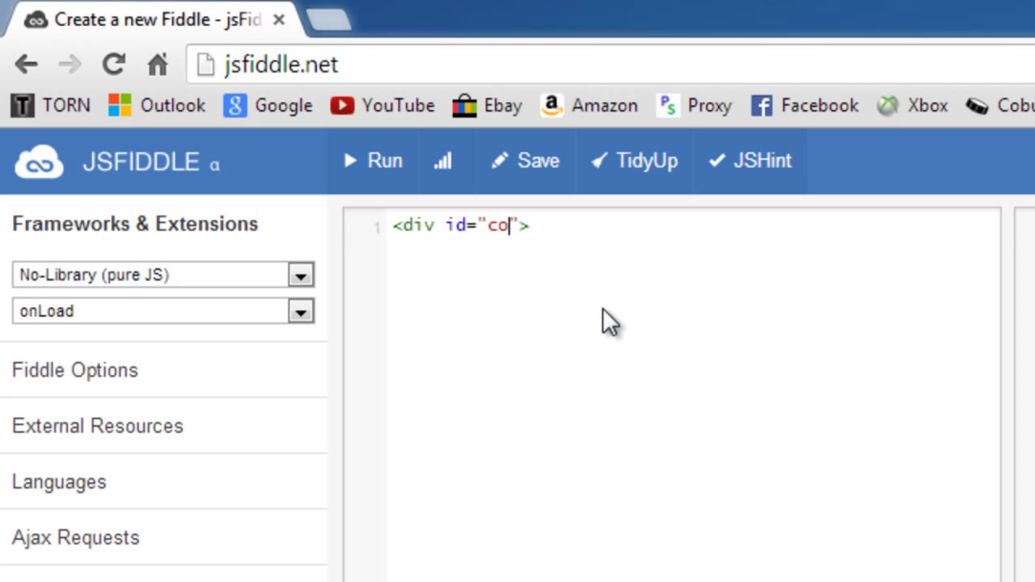
key("Return")
type("</div>")
- Write the container div's heading with First Name and Last Name's placeholders
key("Up")
type("{fi")
key("BackSpace")
key("BackSpace")
type("First Name} {}")
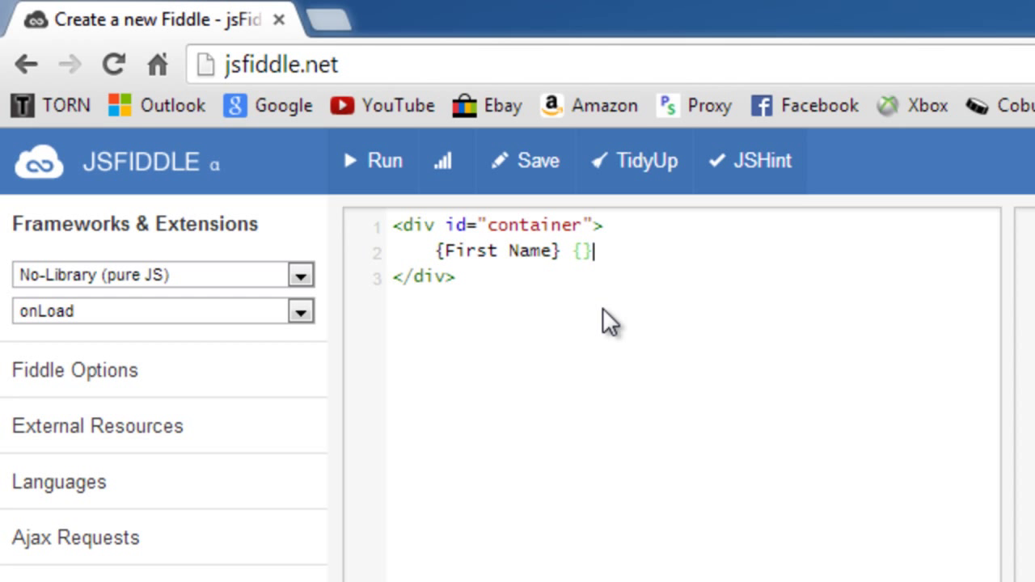
key("Left")
type("Last Name")
key("Right")
type("Profile")
key("Left")
key("Left")
key("Left")
type("'s")
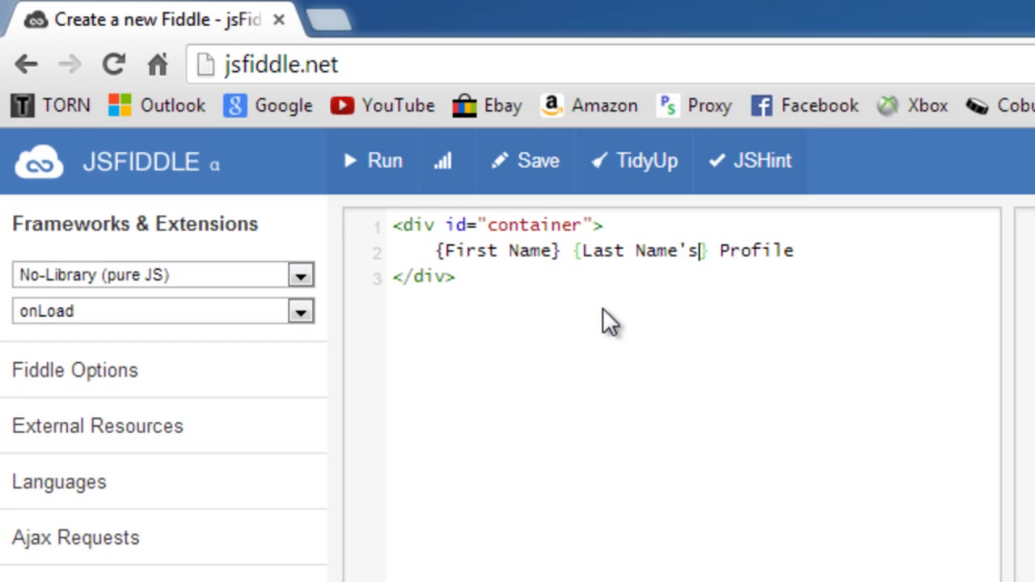
key("End")
- Add a profilePicture div inside the container, fixing its mistyped id
key("Return")
type("<div>")
key("Return")
key("Return")
type("</div>")
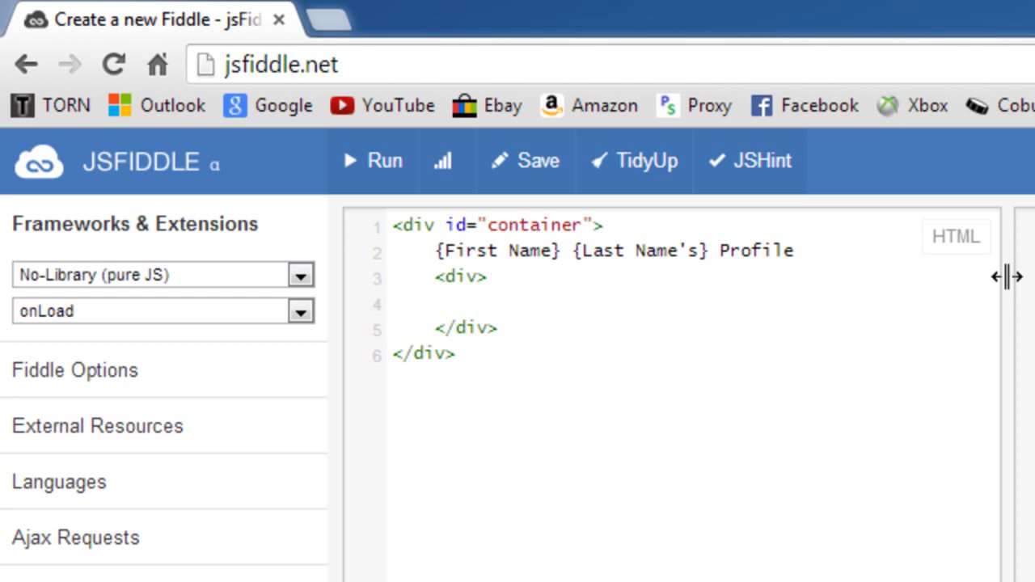
left_click_drag(504, 328, 474, 273)
left_click(478, 277)
type("id")
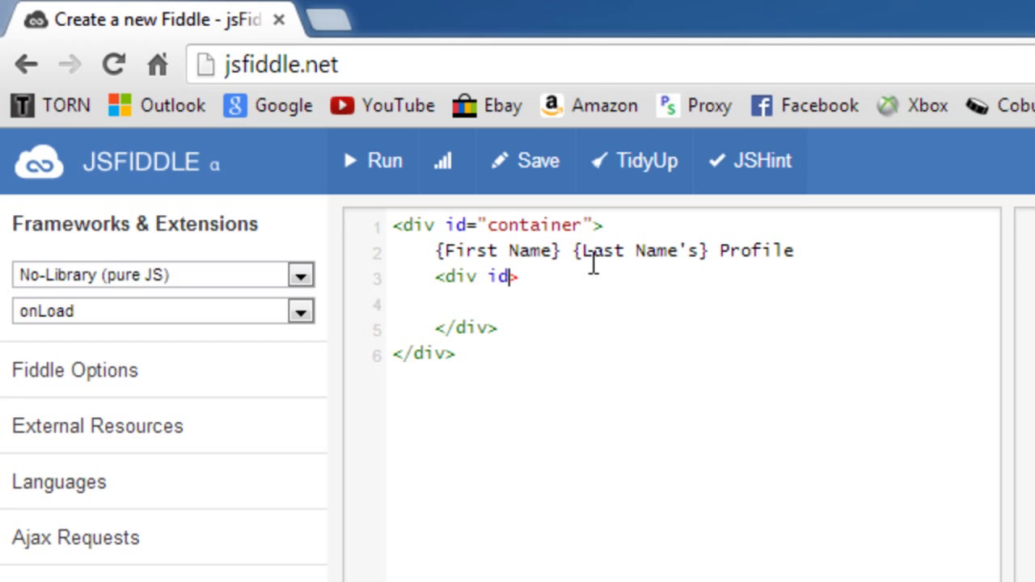
type("=\"profile")
key("BackSpace")
key("BackSpace")
key("BackSpace")
type("ilePict")
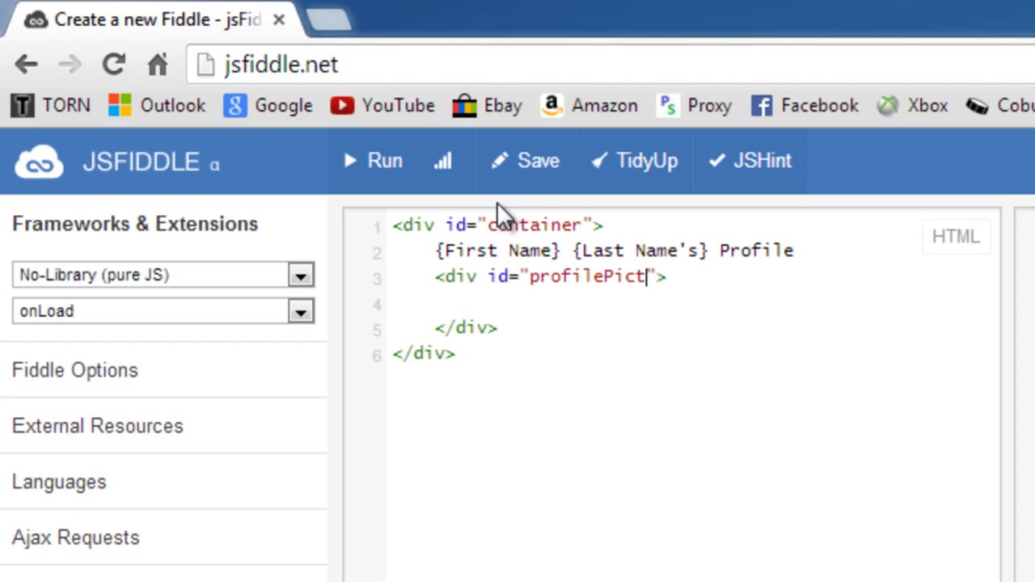
type("ure")
key("End")
key("Return")
key("Return")
type("</div>")
key("Up")
type("Profile Pi")
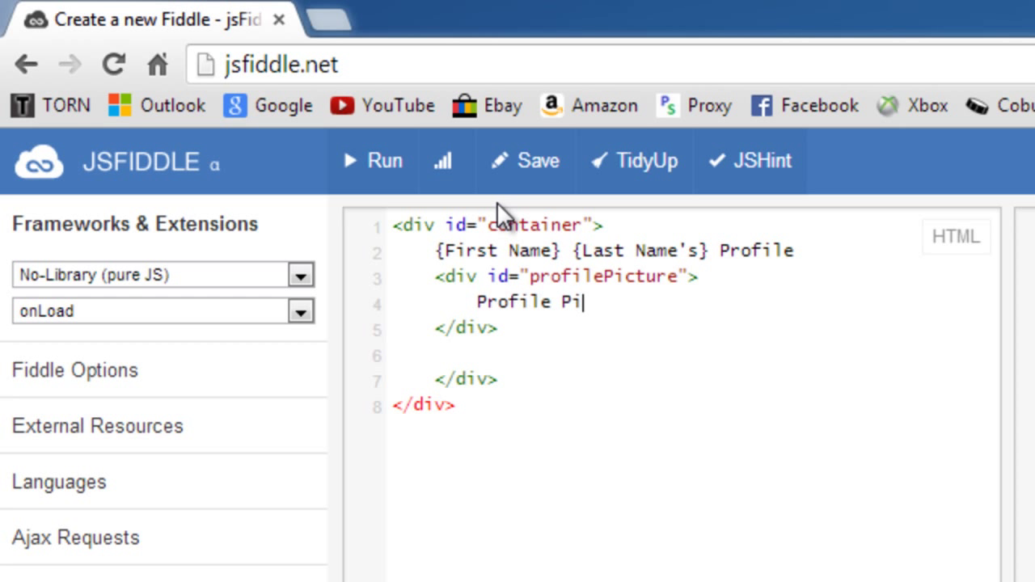
type("cture Here")
- Add an aboutMe div below profilePicture, removing an extra closing div line
key("Down")
key("Return")
type("<div id=\"")
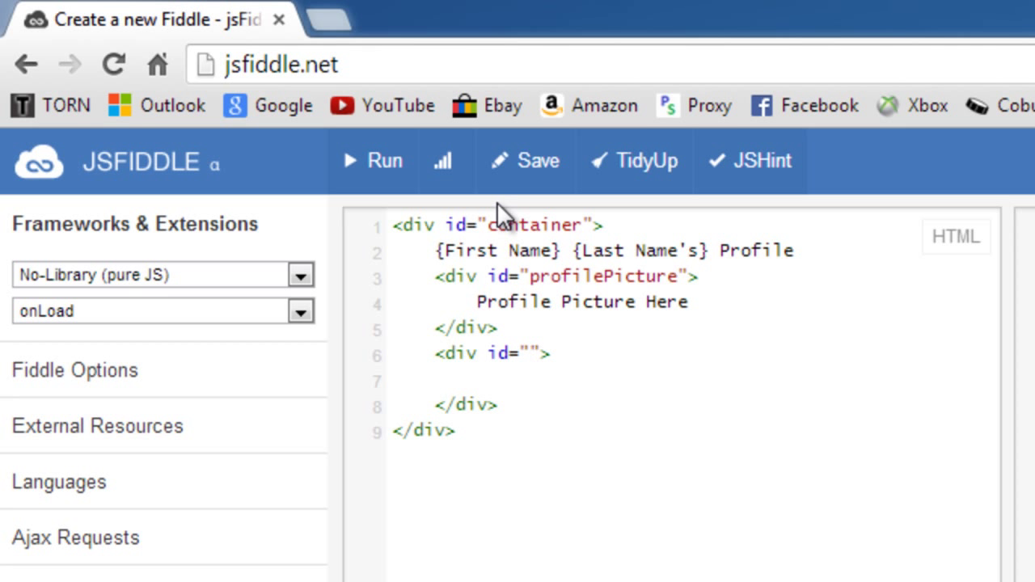
type("aboutMe")
key("Down")
key("Return")
type("</")
key("Up")
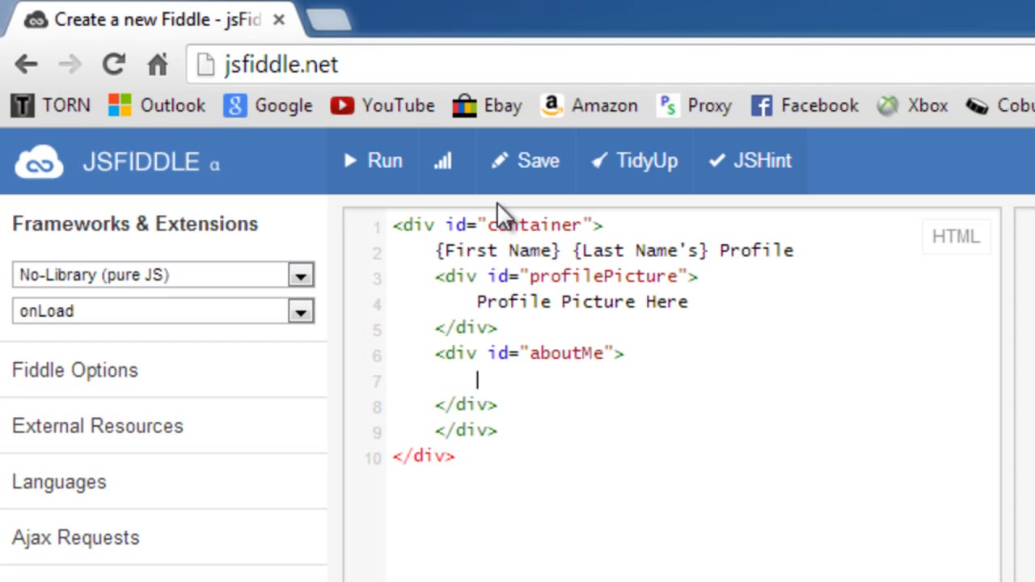
left_click_drag(507, 432, 377, 435)
key("BackSpace")
key("BackSpace")
left_click(715, 372)
type("About")
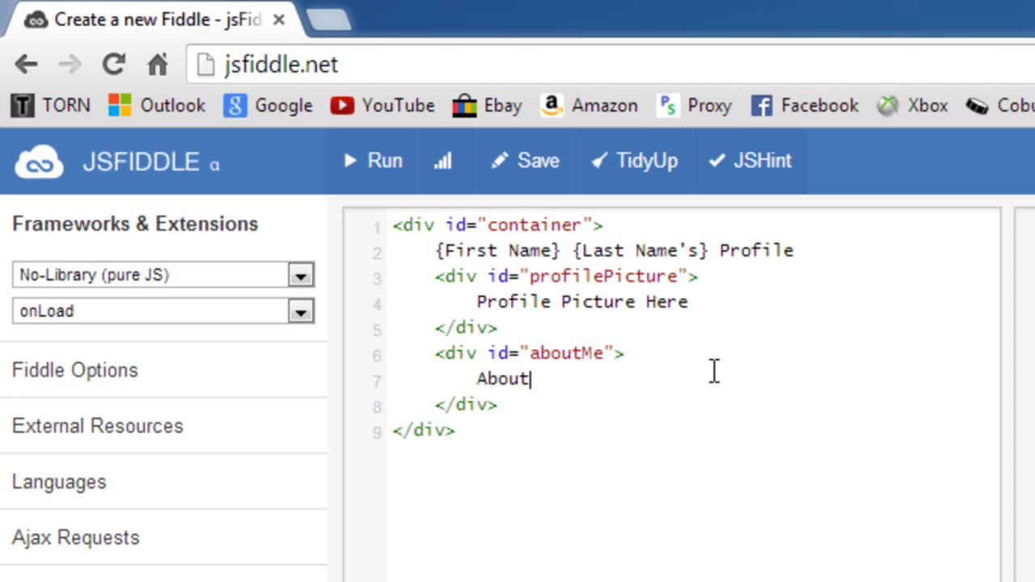
type(" Me Here")
- Add the next div for the age line and begin the #container CSS rule
key("Down")
key("Return")
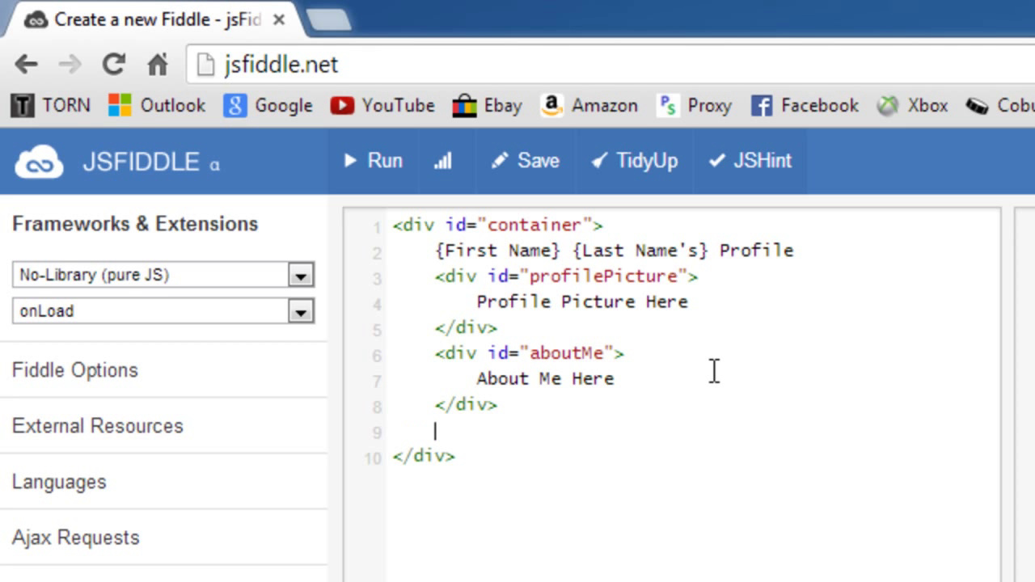
type("div id=\"next\">")
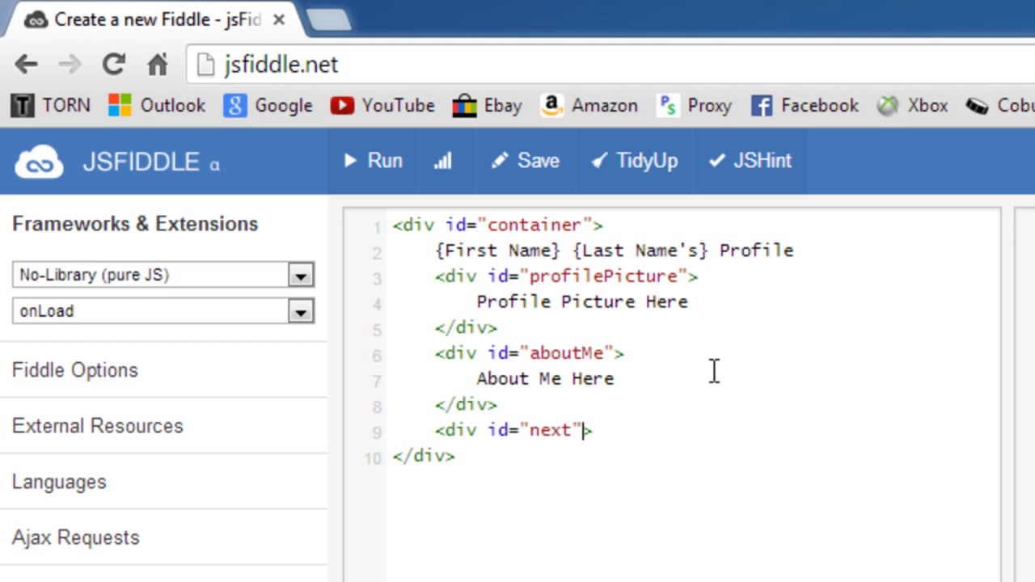
key("Return")
key("Return")
type("</")
key("Up")
type("Age, etc//")
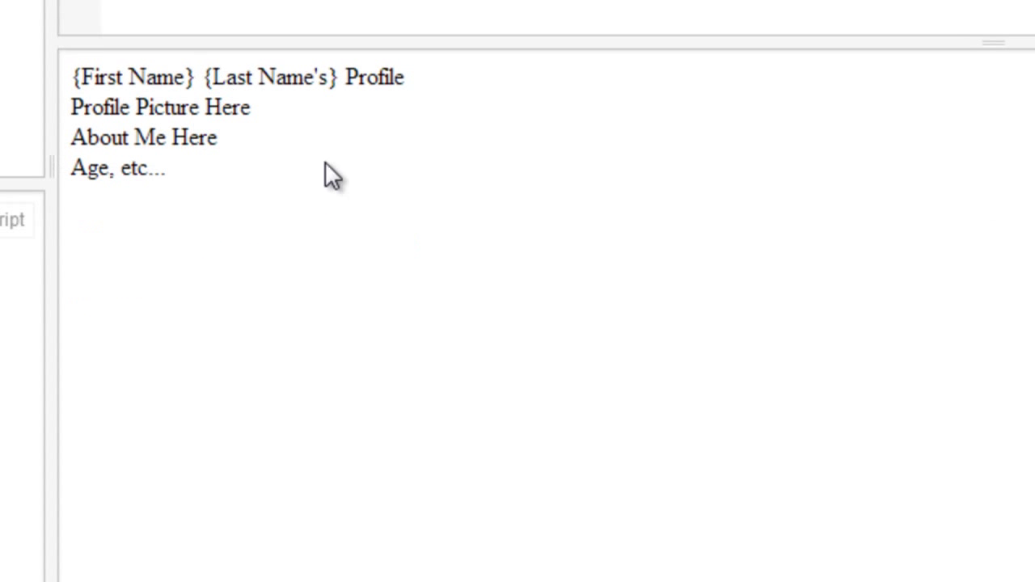
type("#container")
key("Return")
type("{")
key("Return")
type("position:relative;")
- Give #container its width, centering offsets, grey background, rounded corners, padding and text-align:center
key("Return")
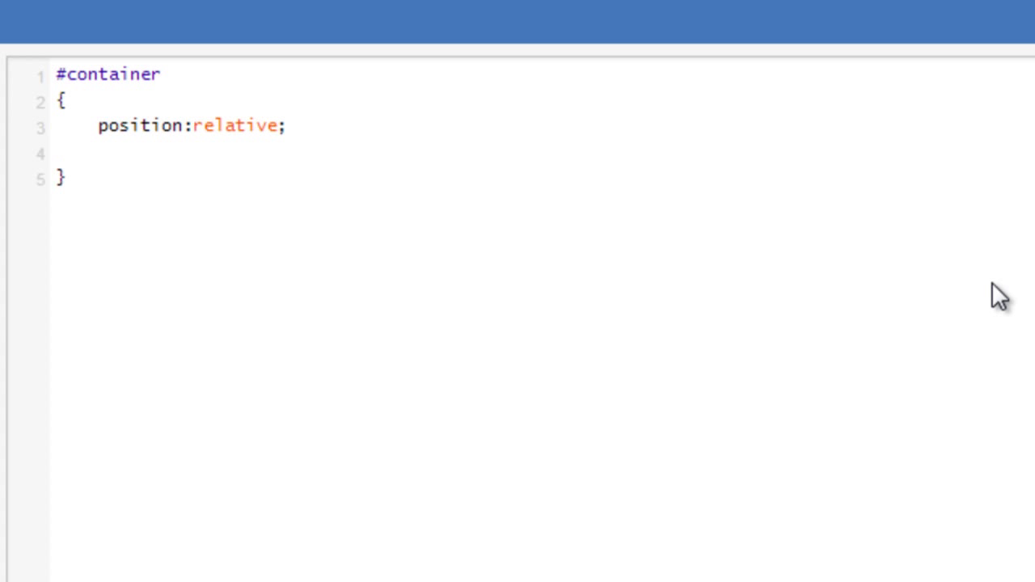
type("width:1000px;")
key("Return")
type("left:50%;")
key("Return")
type("margin-left:-500")
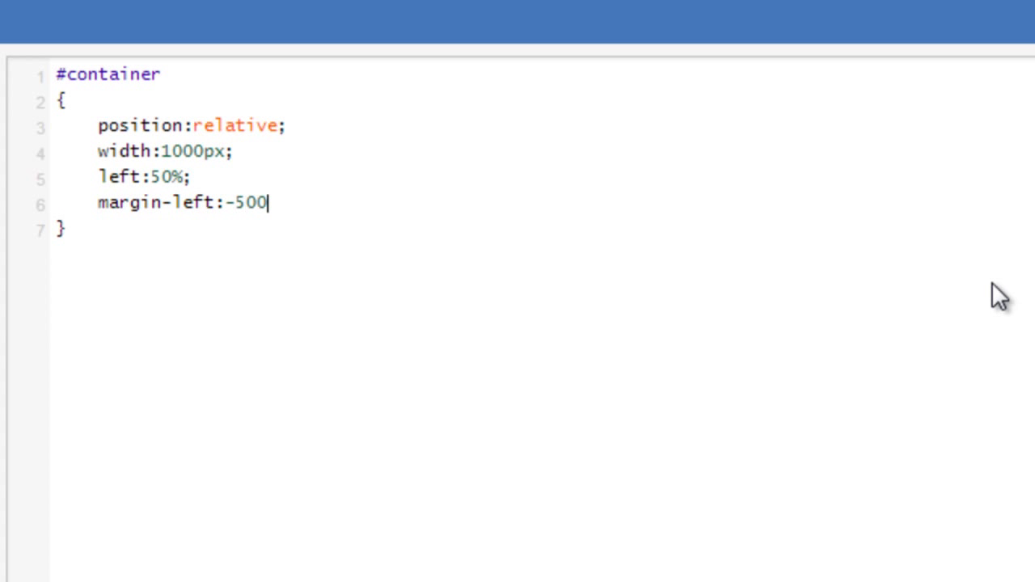
type("px;")
key("Return")
type("background-color:#")
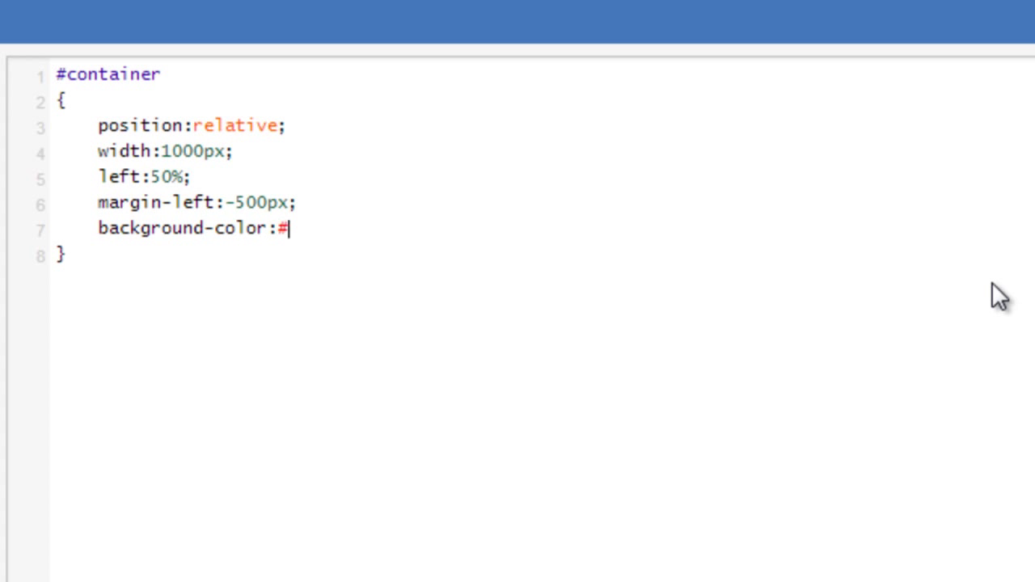
type("CCC;")
key("Return")
type("border-r")
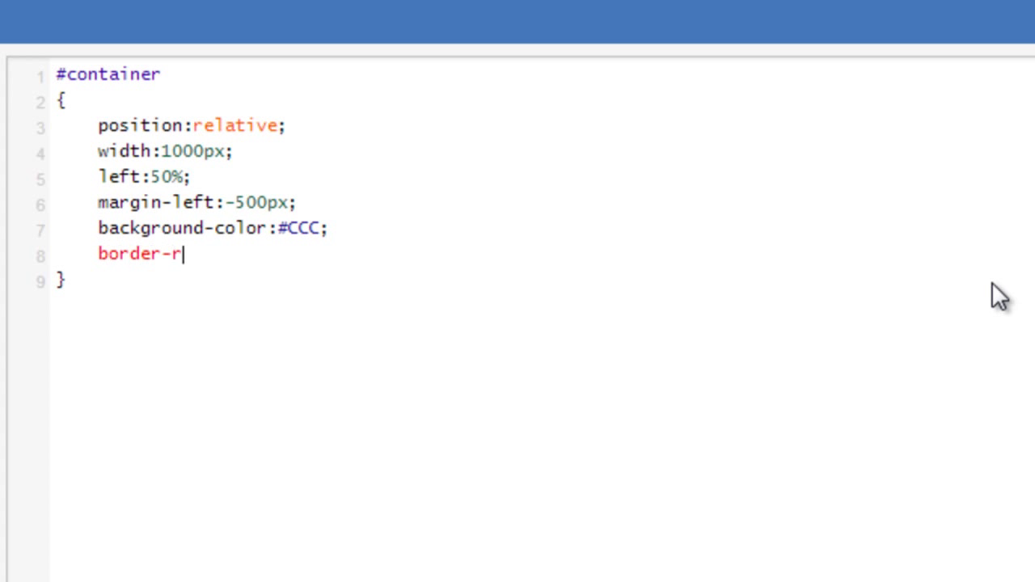
type("adius:20px;")
key("Return")
type("padding-")
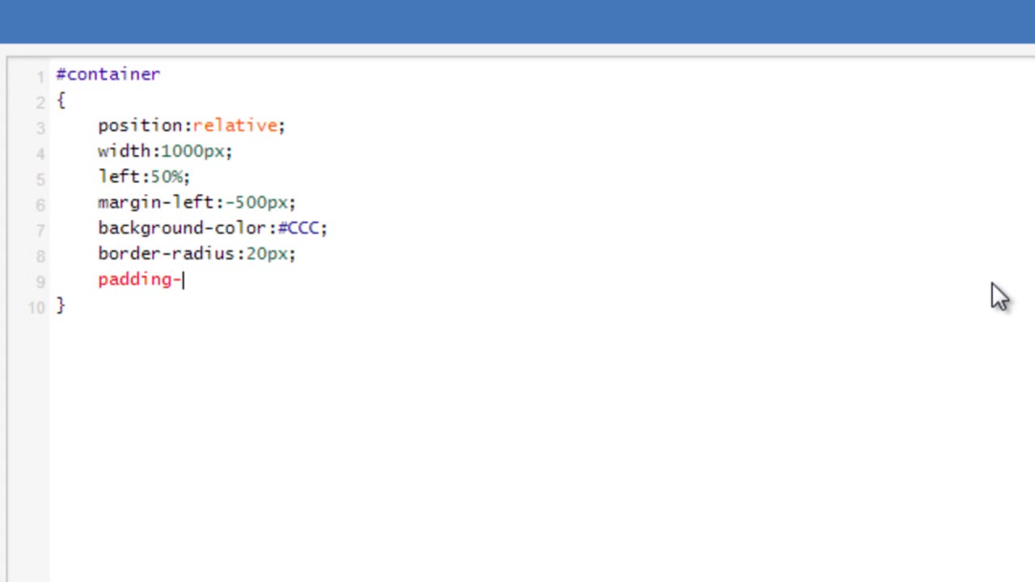
type("top:10px;")
key("Return")
type("padding-bottom")
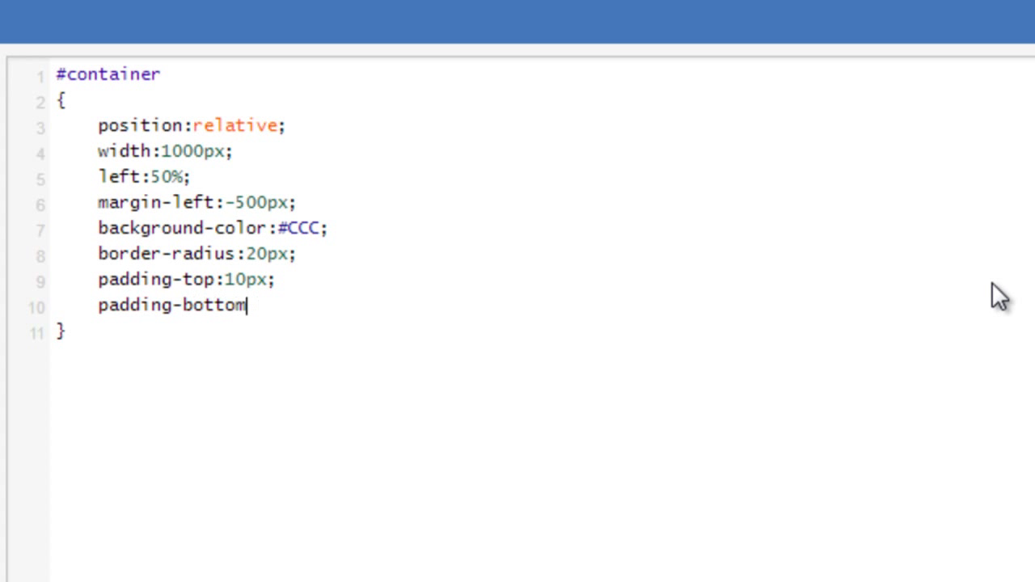
type(":10px;")
key("Return")
type("text-align:ce")
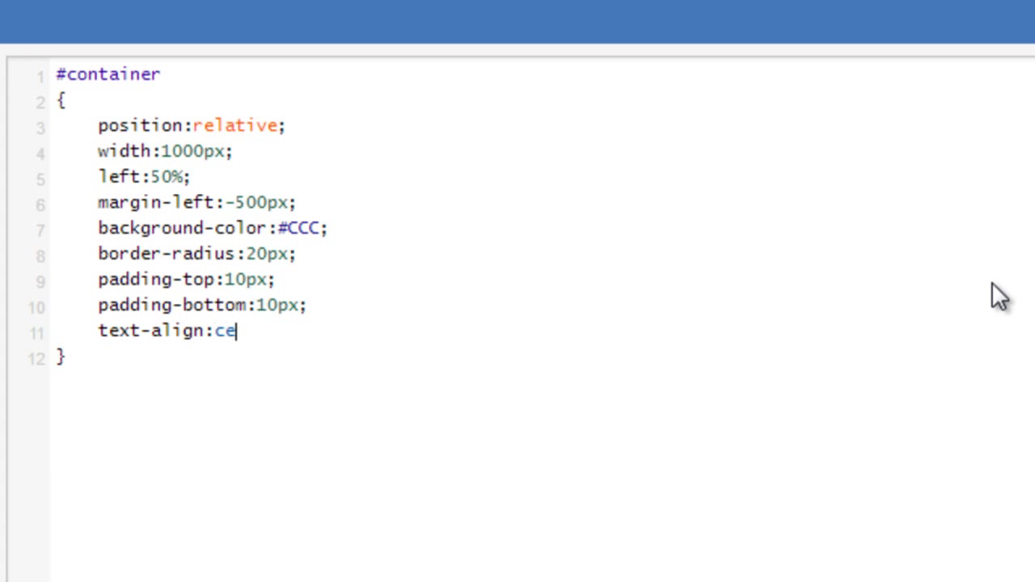
type("nter;")
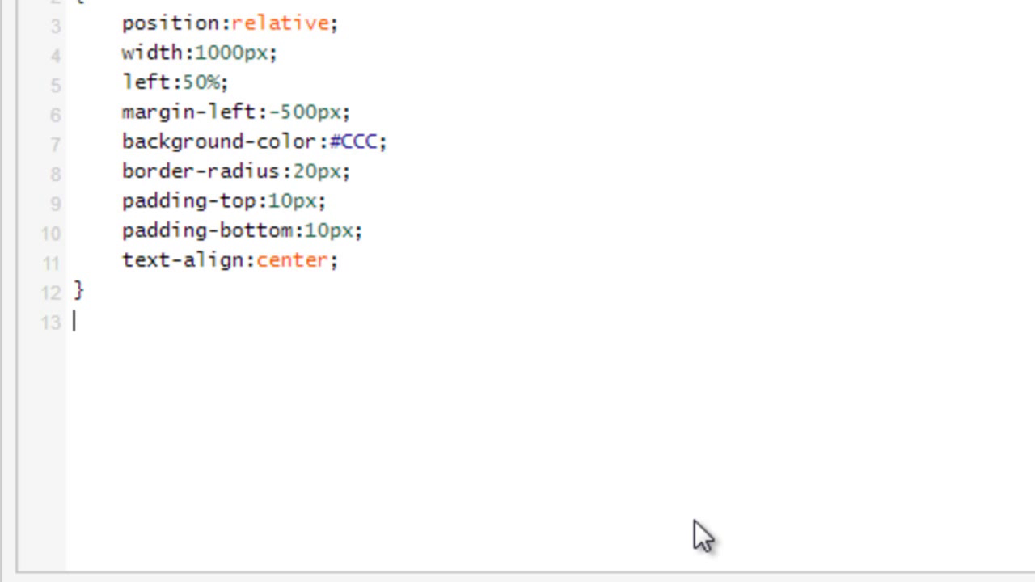
type(" } #profilePicture")
- Add a #profilePicture rule with float:left and background-color #0FF
key("Return")
type("{")
key("Return")
type("float:left;")
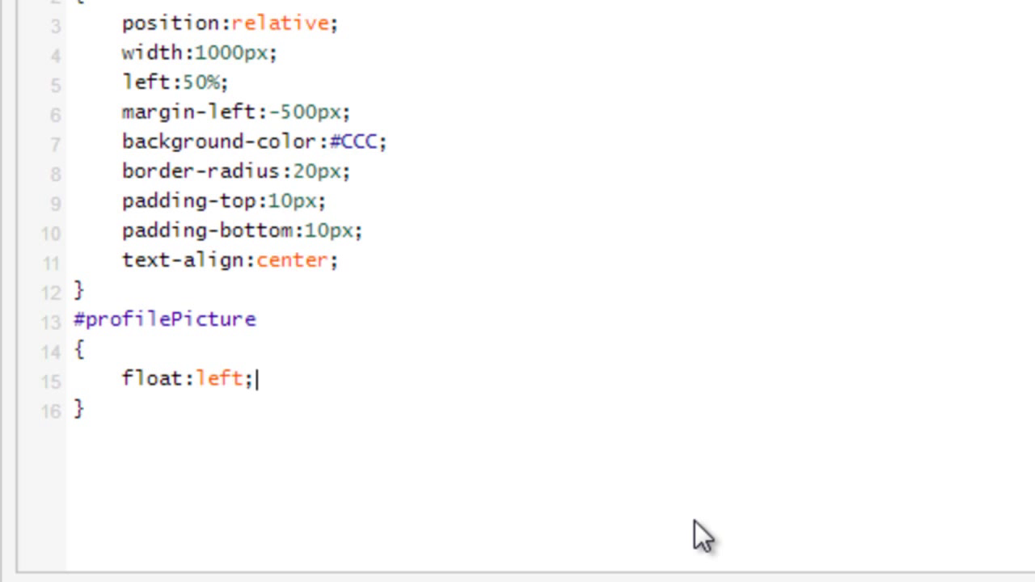
key("Return")
type("backgr")
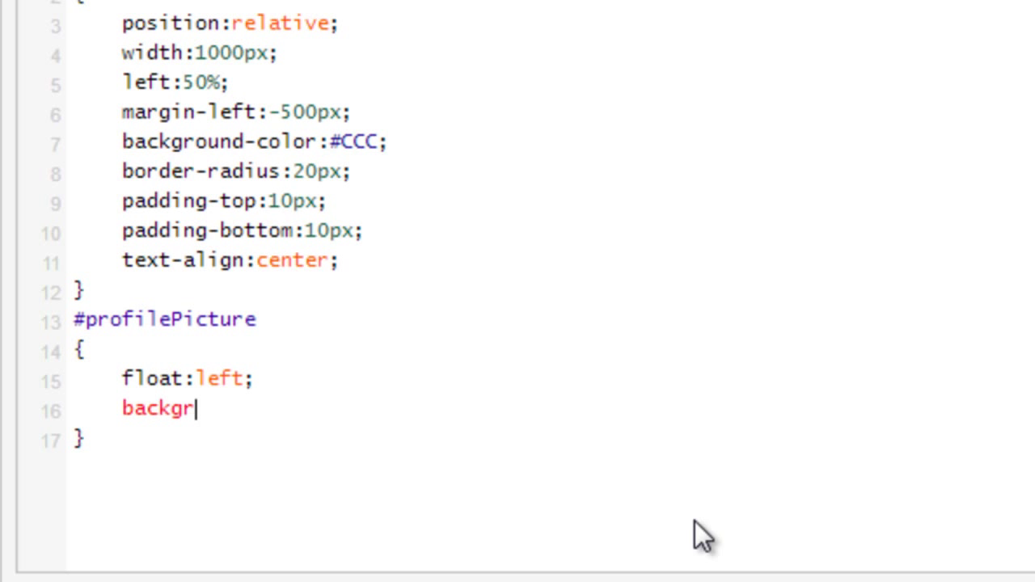
type("ound-color:#F00;")
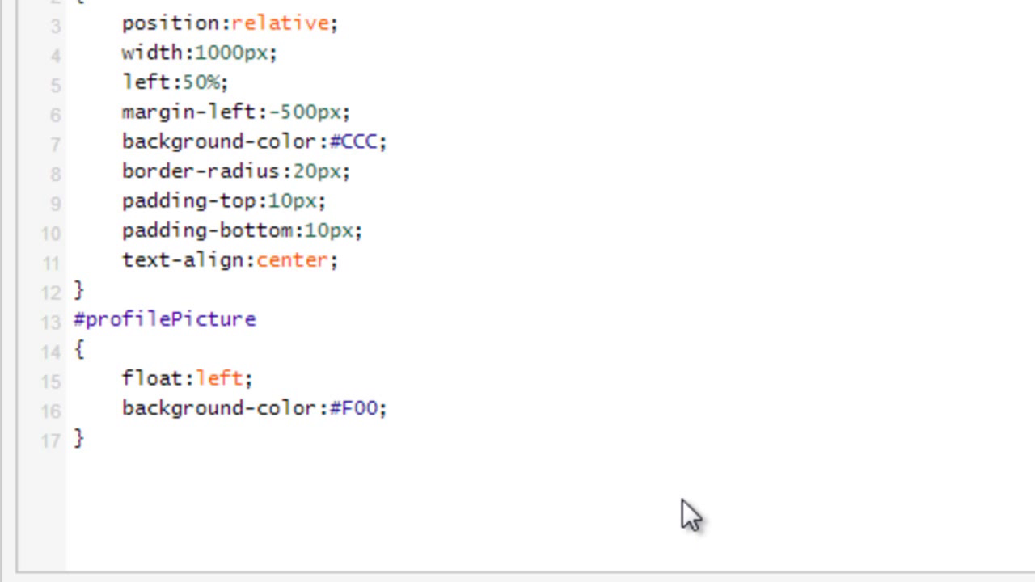
key("BackSpace")
key("BackSpace")
key("BackSpace")
type("0FF;")
- Add an #aboutMe rule with float:right and background-color #F00
key("Down")
key("Return")
type("#")
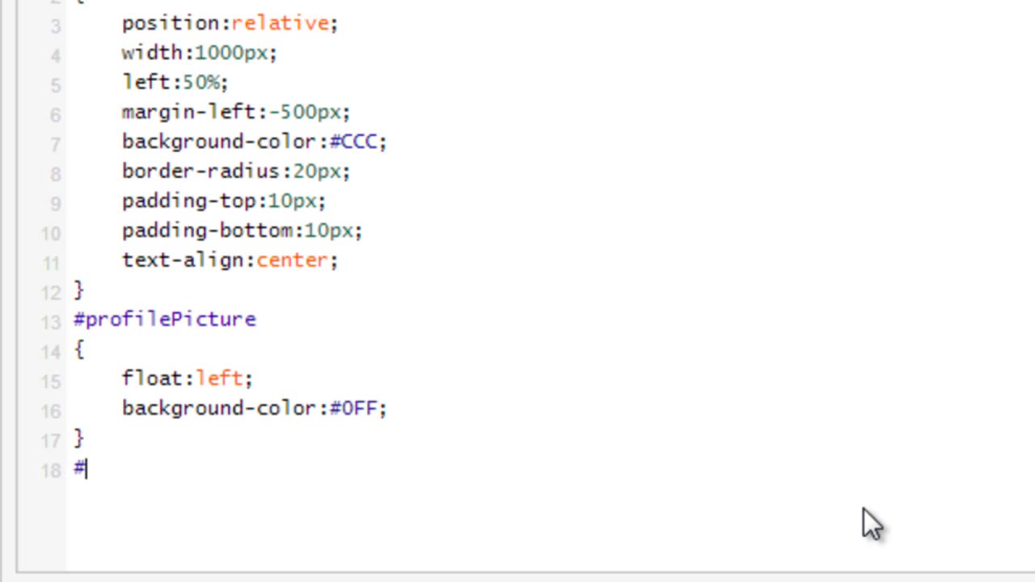
type("aboutMe")
key("Return")
type("{")
key("Return")
type("float:right;     ")
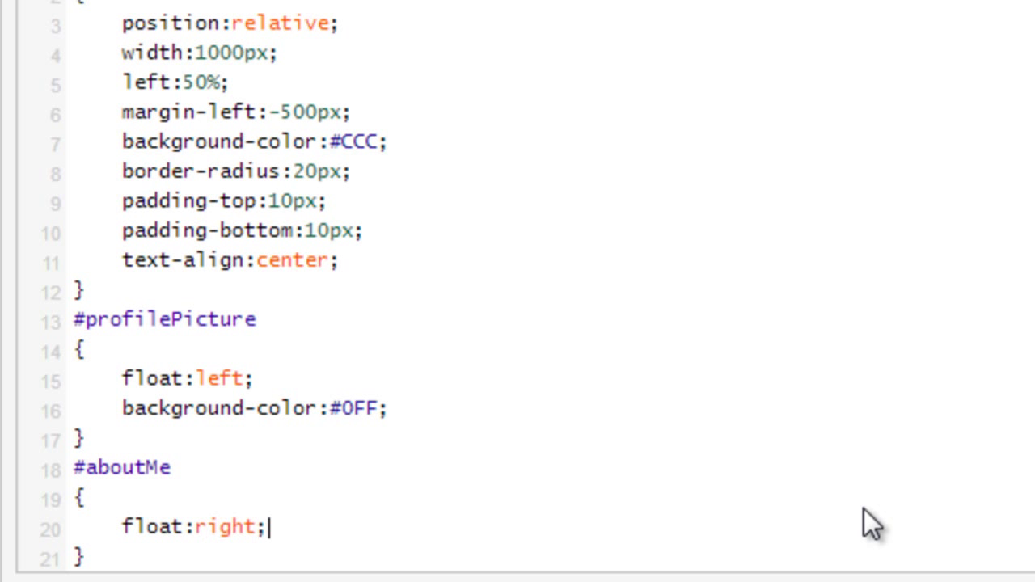
type("background-color:")
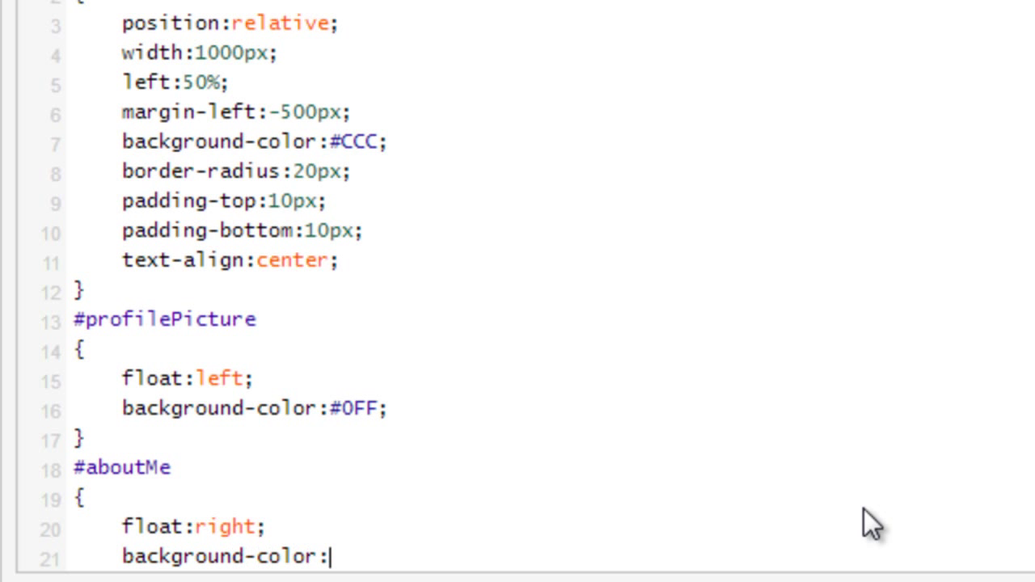
type("#F00;")
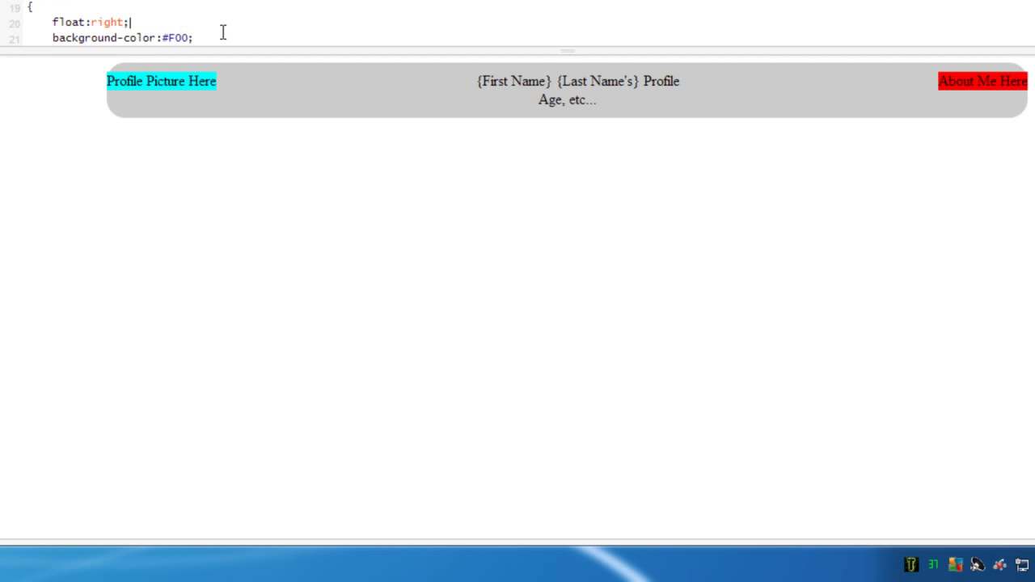
- Add a #next rule with clear:both
key("Down")
key("Return")
type("#next {")
key("Return")
type("clear:both;")
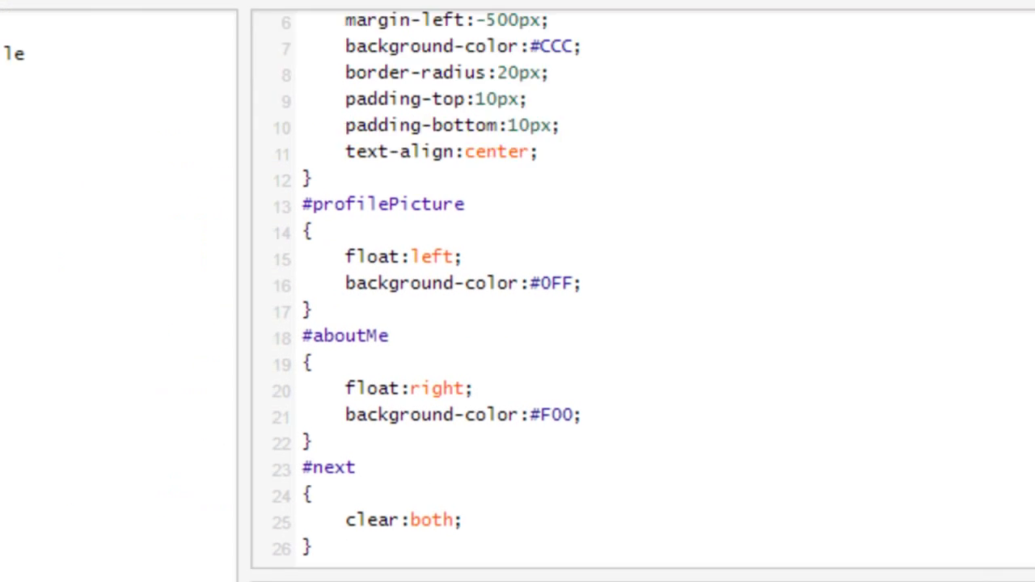
- Insert the missing </div> after line 9 and indent HTML lines 4-9
left_click(204, 303)
key("Return")
type("</div>")
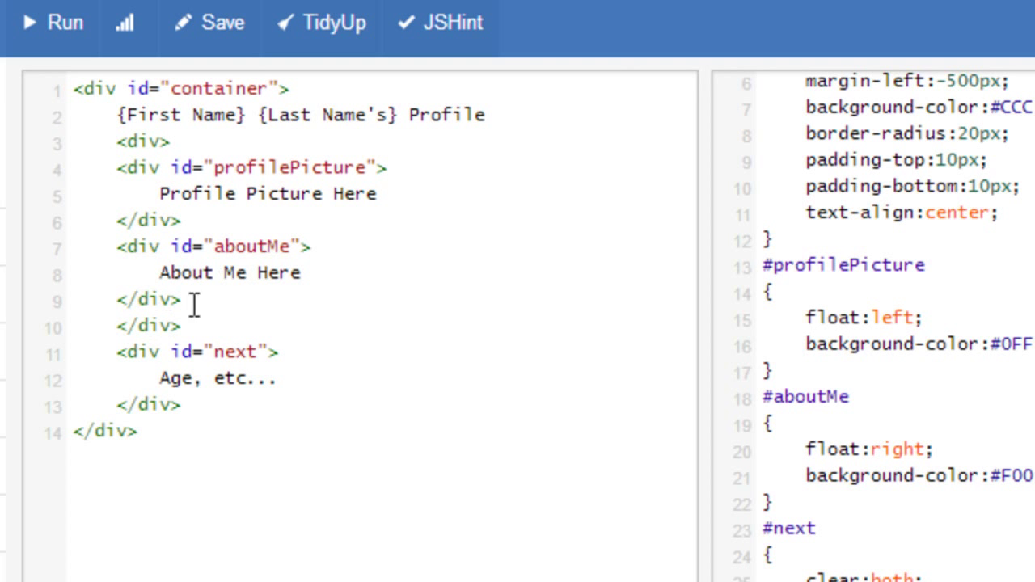
left_click_drag(191, 300, 130, 162)
key("Tab")
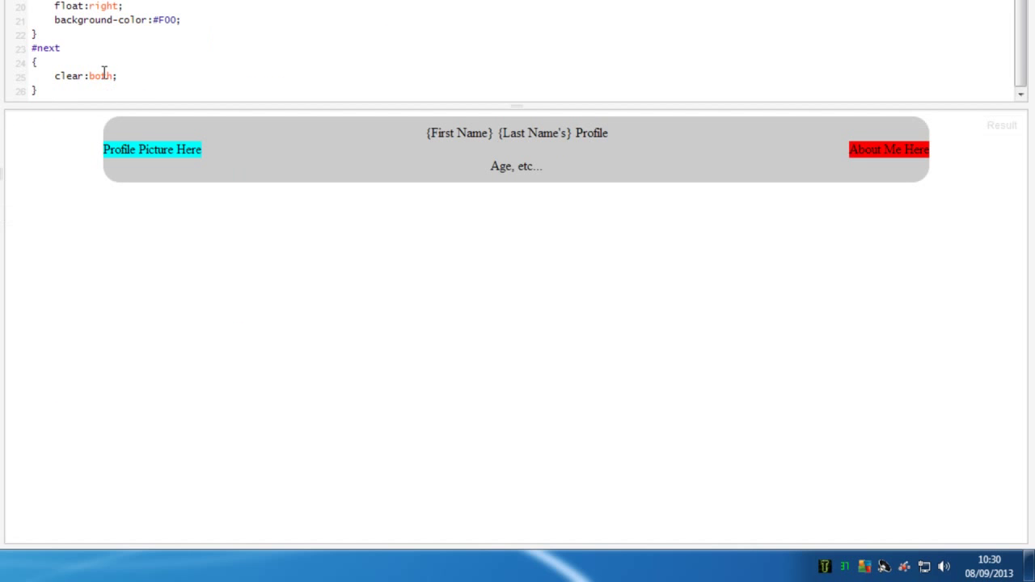
left_click(364, 243)
key("Return")
type("mar")
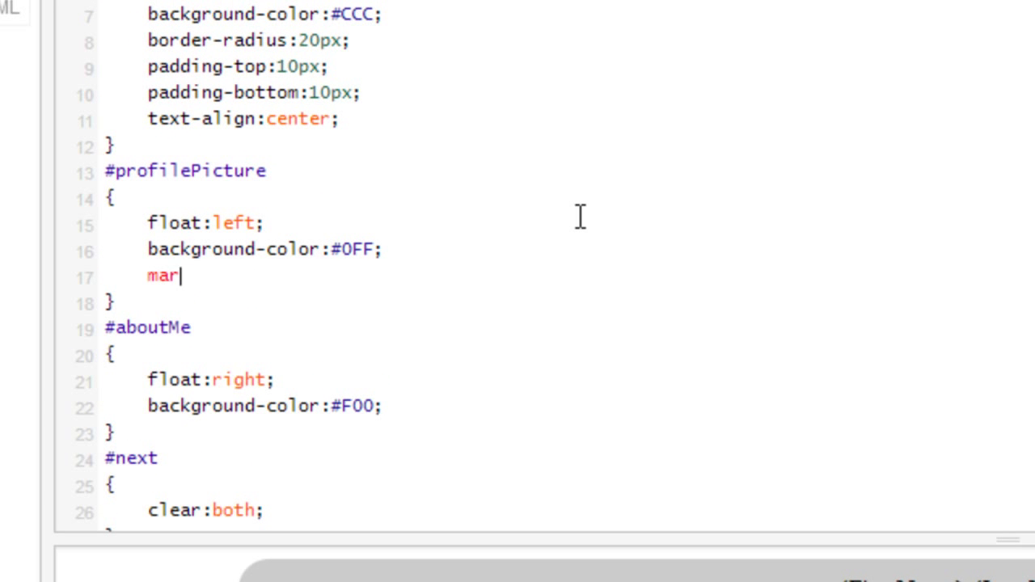
type("gin-left:50px;")
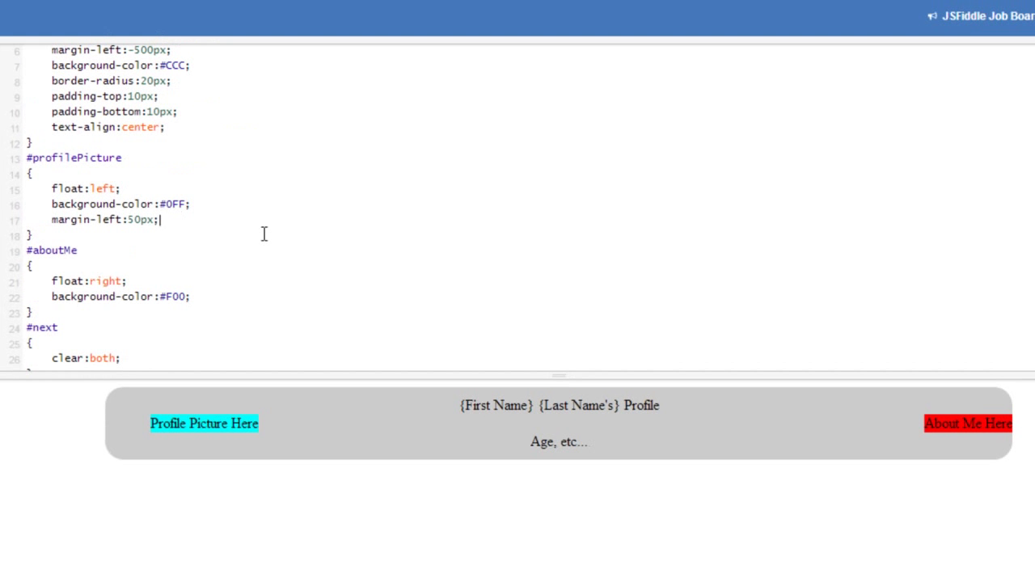
- Give #profilePicture width 250px and 50px left margin, and #aboutMe width 600px and 50px right margin
key("Return")
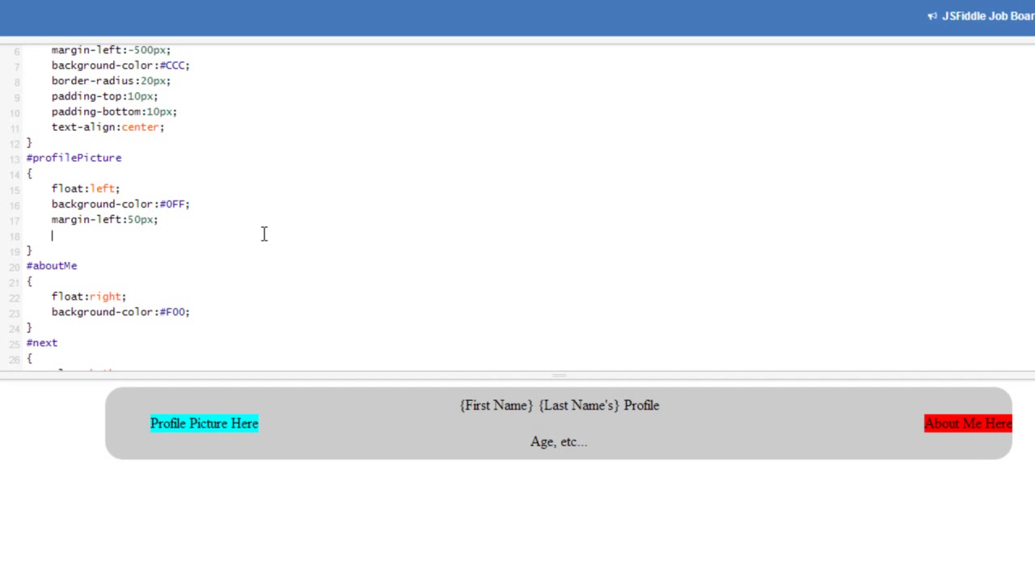
left_click_drag(160, 219, 51, 219)
left_click(194, 312)
key("Return")
type("margin-r")
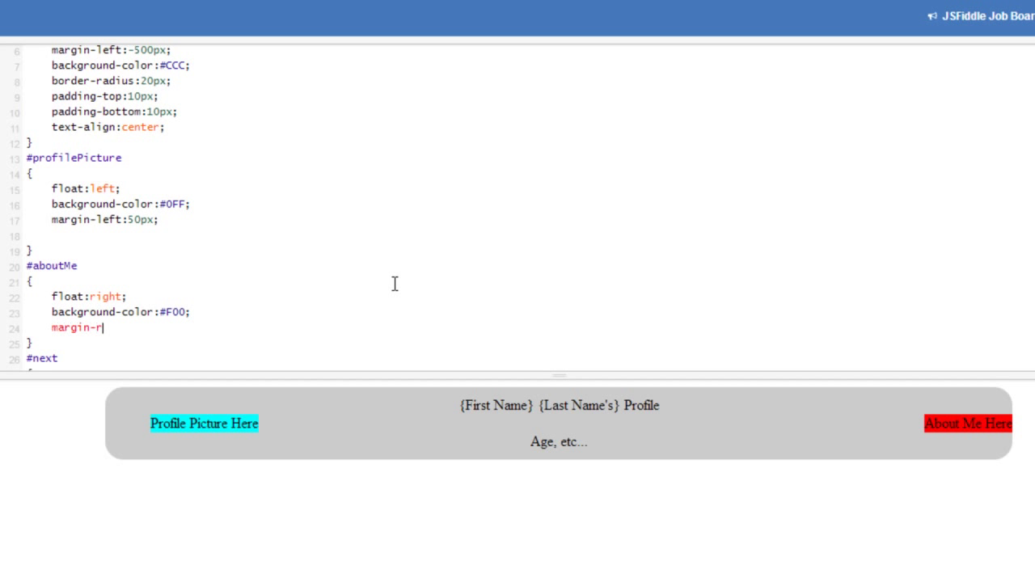
type("ight:50px;")
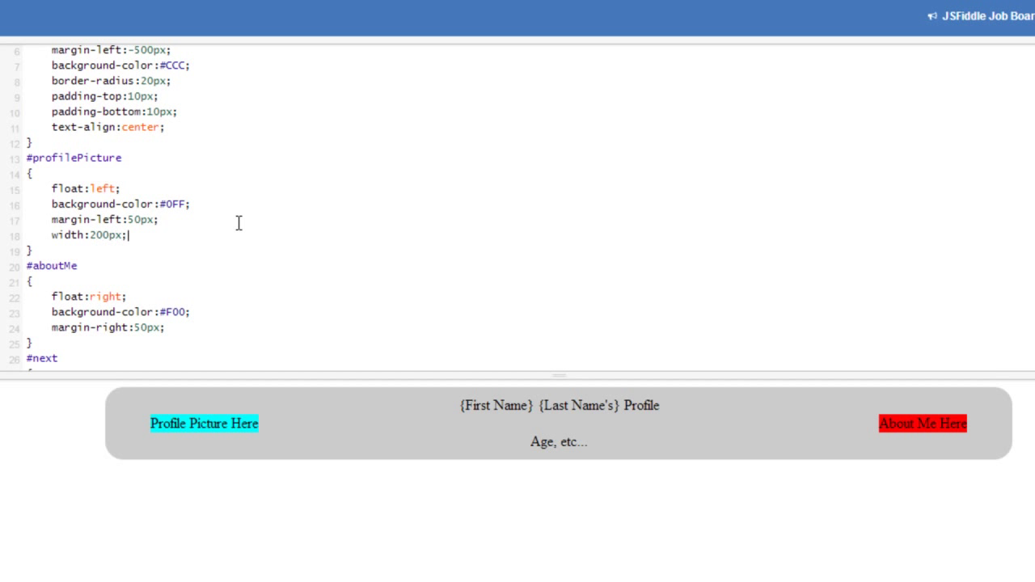
left_click(186, 327)
key("Return")
type("width:600px;")
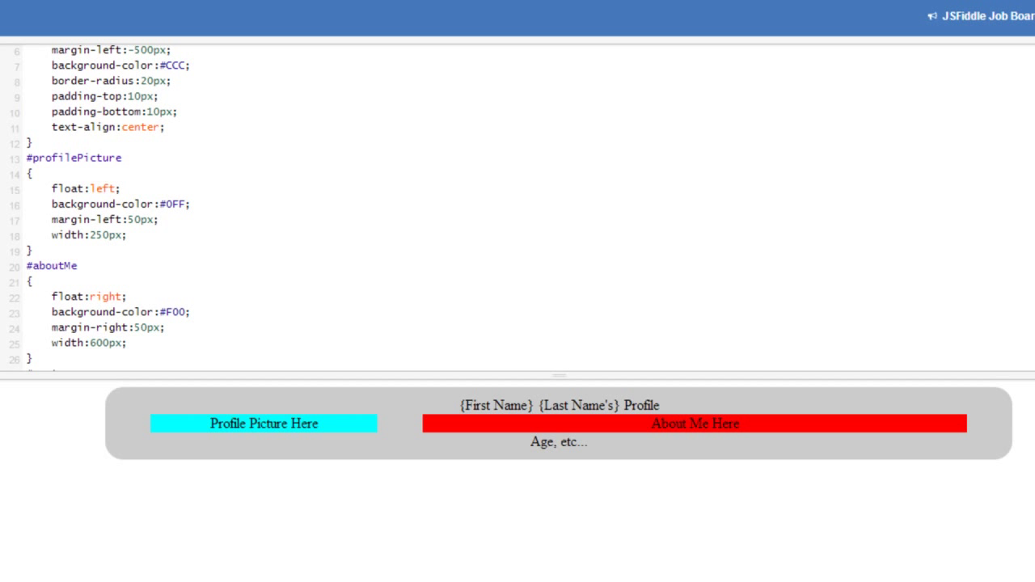
- Delete the background-color lines from #profilePicture and #aboutMe
left_click_drag(191, 312, 16, 312)
key("BackSpace")
key("BackSpace")
left_click_drag(191, 204, 32, 204)
key("BackSpace")
key("BackSpace")
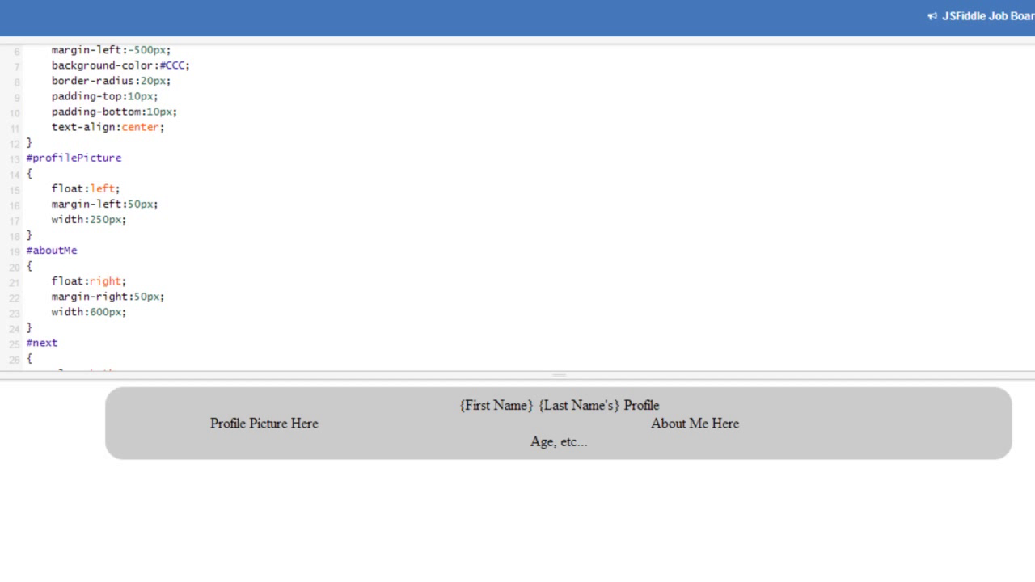